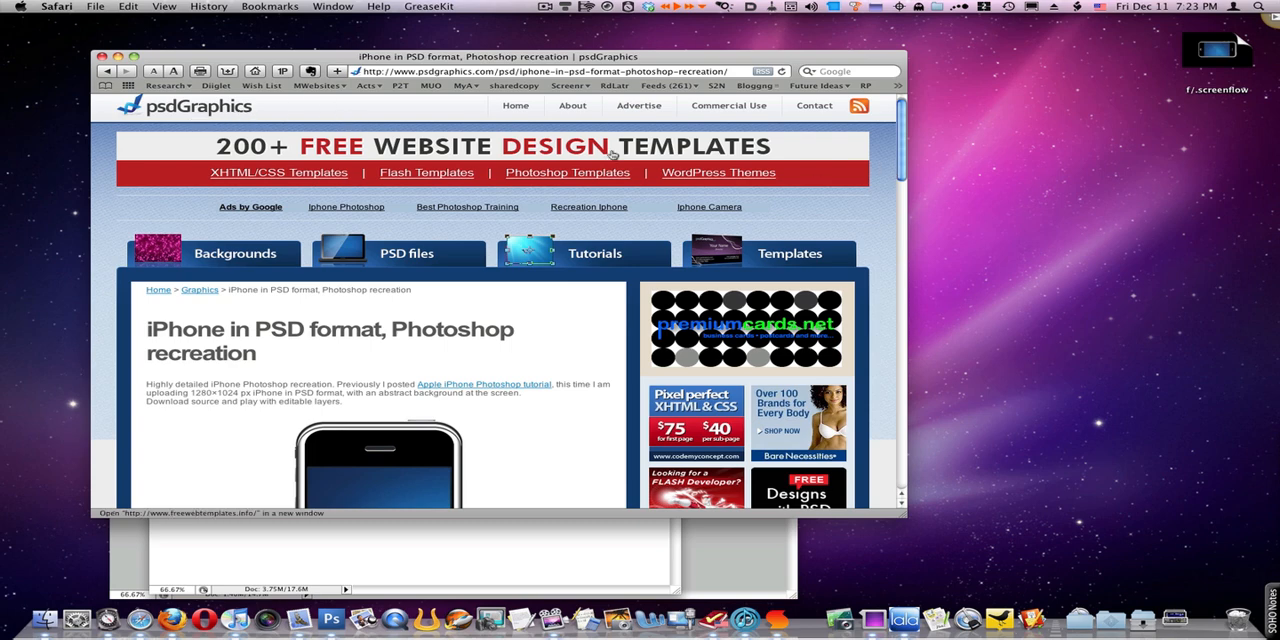
{"action": "left_click_drag", "start_coordinate": [902, 160], "coordinate": [902, 200]}
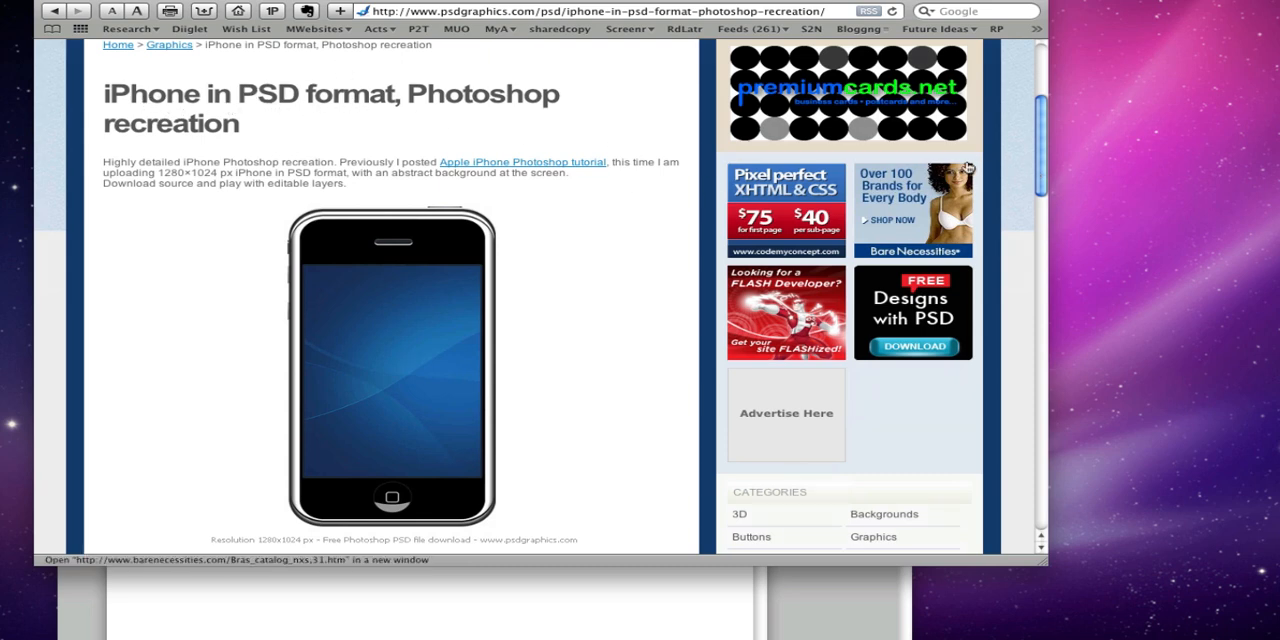
{"action": "mouse_move", "coordinate": [1043, 150]}
{"action": "left_mouse_down"}
{"action": "mouse_move", "coordinate": [1040, 276]}
{"action": "mouse_move", "coordinate": [1010, 285]}
{"action": "left_mouse_up"}
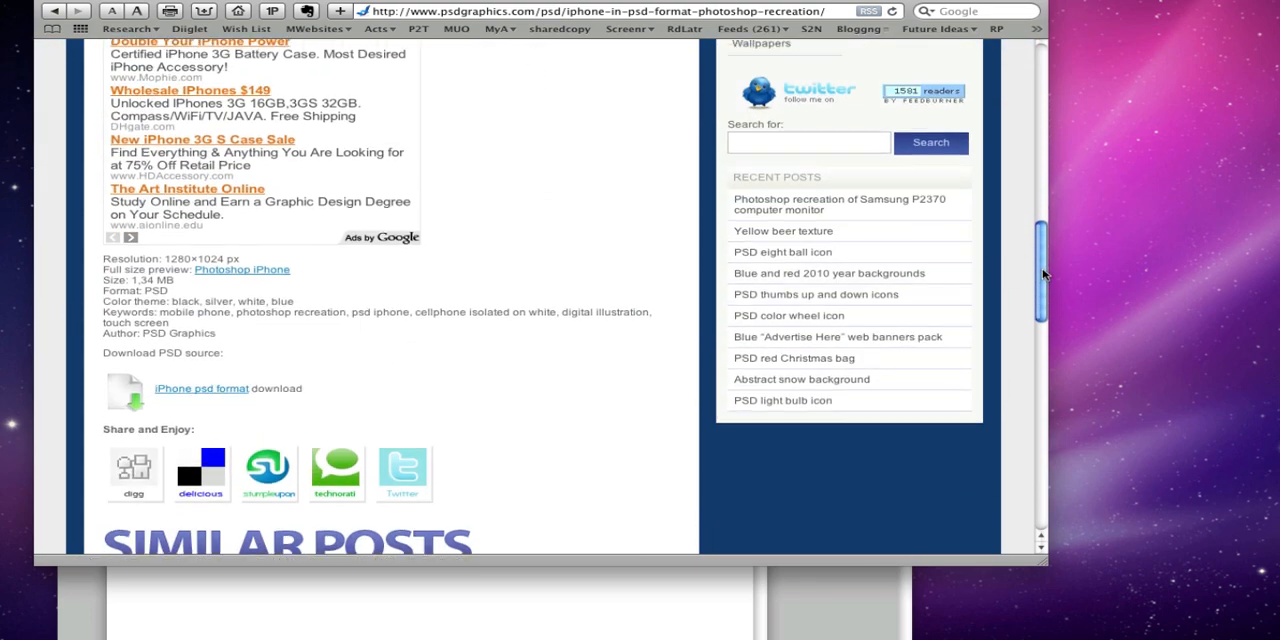
{"action": "scroll", "coordinate": [986, 263], "scroll_direction": "up", "scroll_amount": 4}
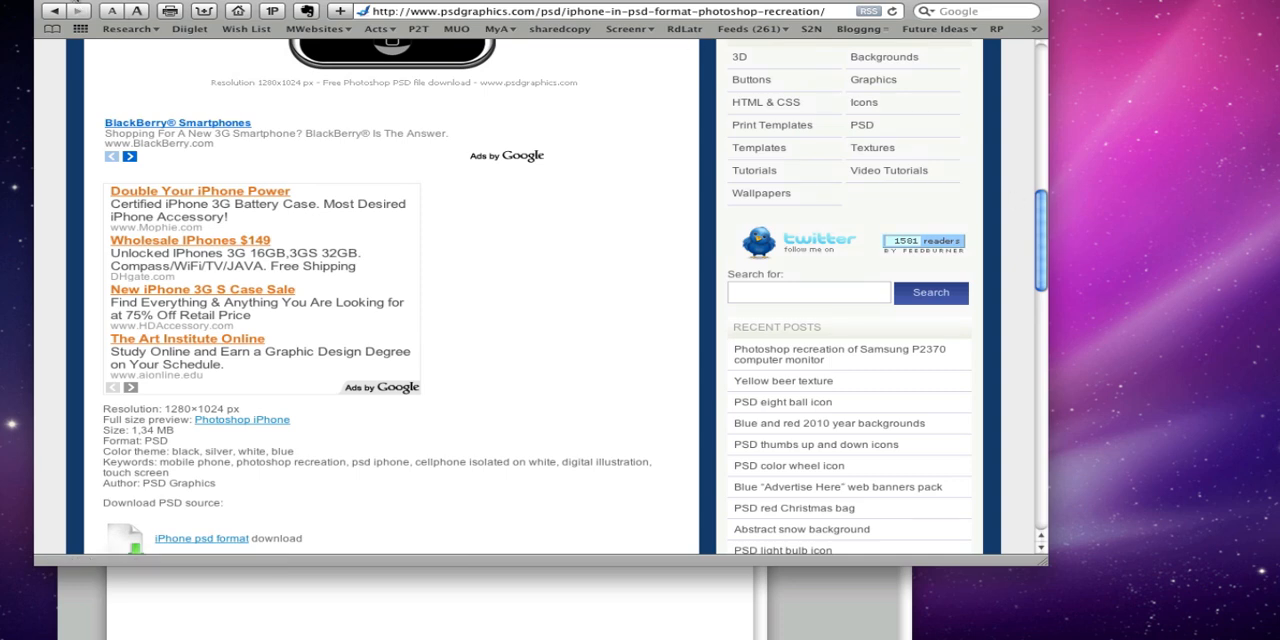
Switch from Safari to Photoshop with iphone-psd-format.psd open.
{"action": "key", "text": "super+Tab"}
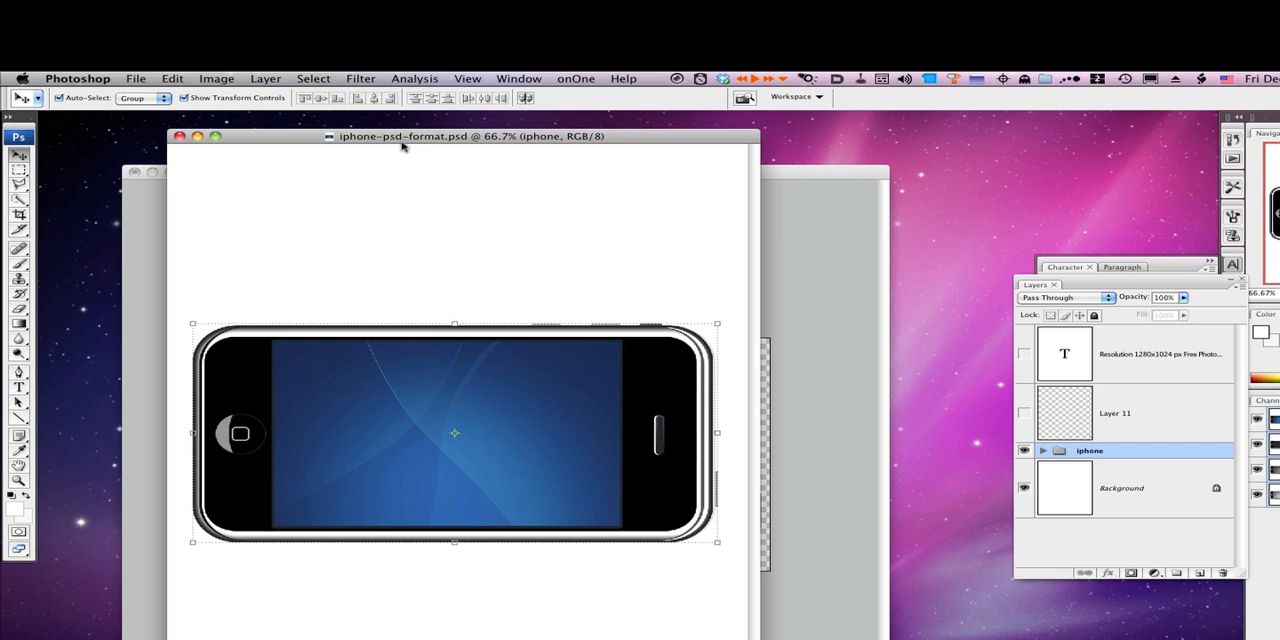
Move the iPhone PSD window aside, bring Untitled-1 forward and start a new document.
{"action": "left_click_drag", "start_coordinate": [400, 142], "coordinate": [365, 180]}
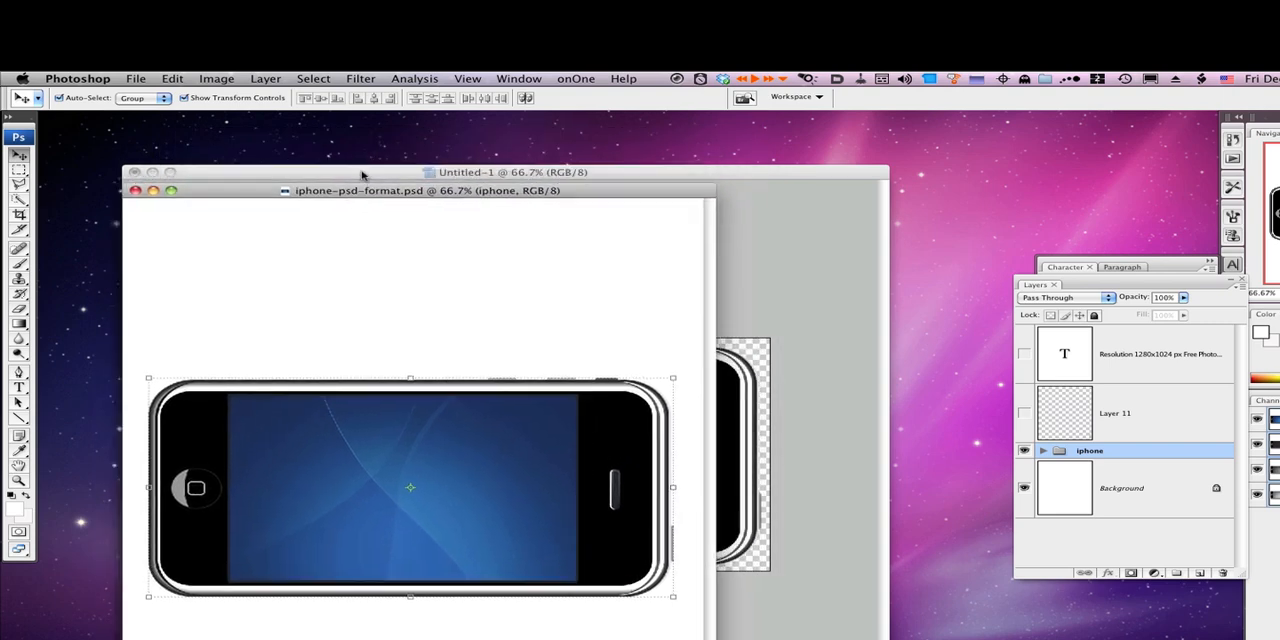
{"action": "key", "text": "super+w"}
{"action": "left_click", "coordinate": [172, 78]}
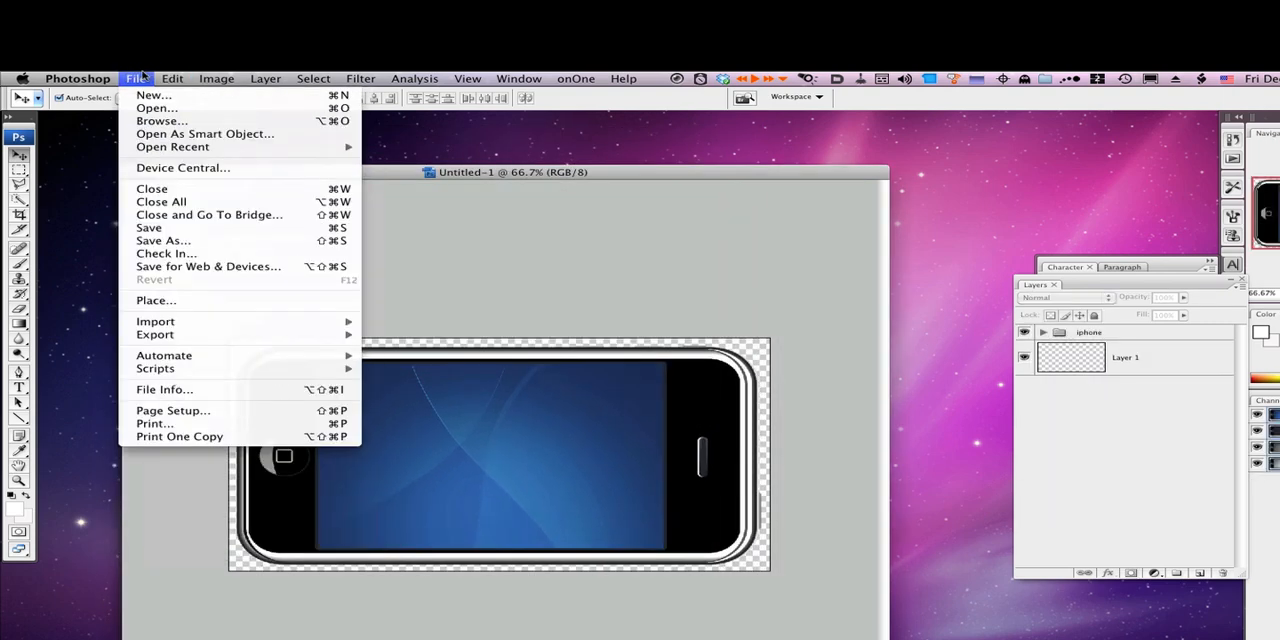
{"action": "left_click", "coordinate": [152, 95]}
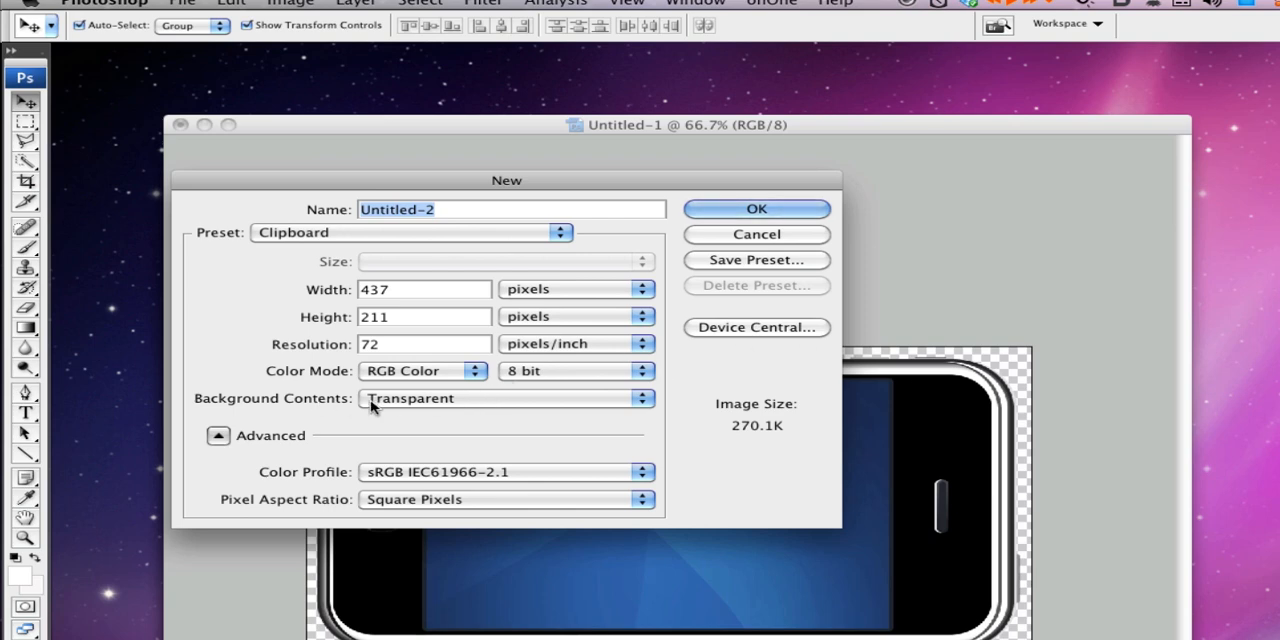
Choose Transparent for Background Contents, then cancel the new document.
{"action": "left_click", "coordinate": [420, 398]}
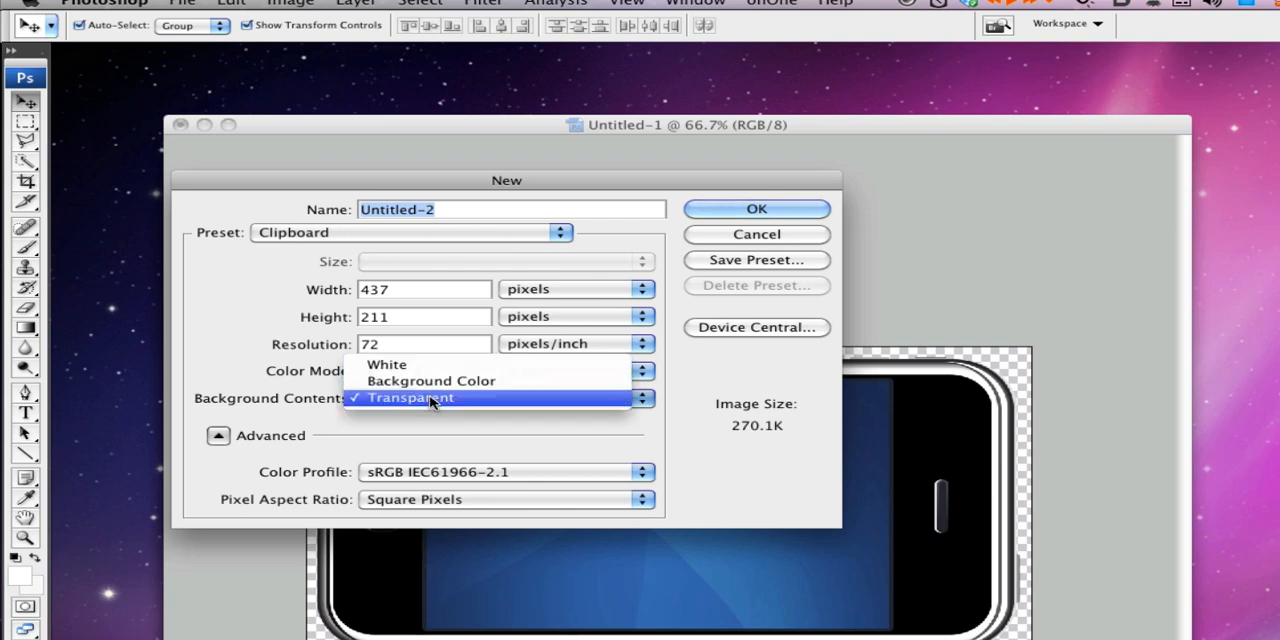
{"action": "left_click", "coordinate": [432, 400]}
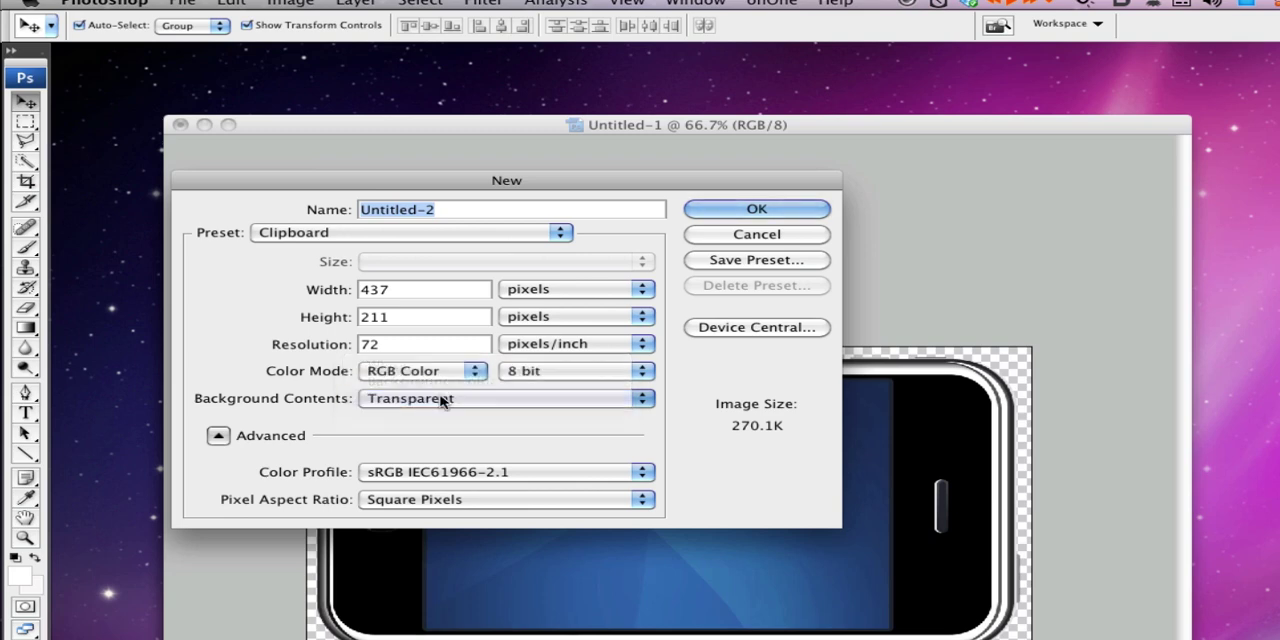
{"action": "left_click", "coordinate": [744, 240]}
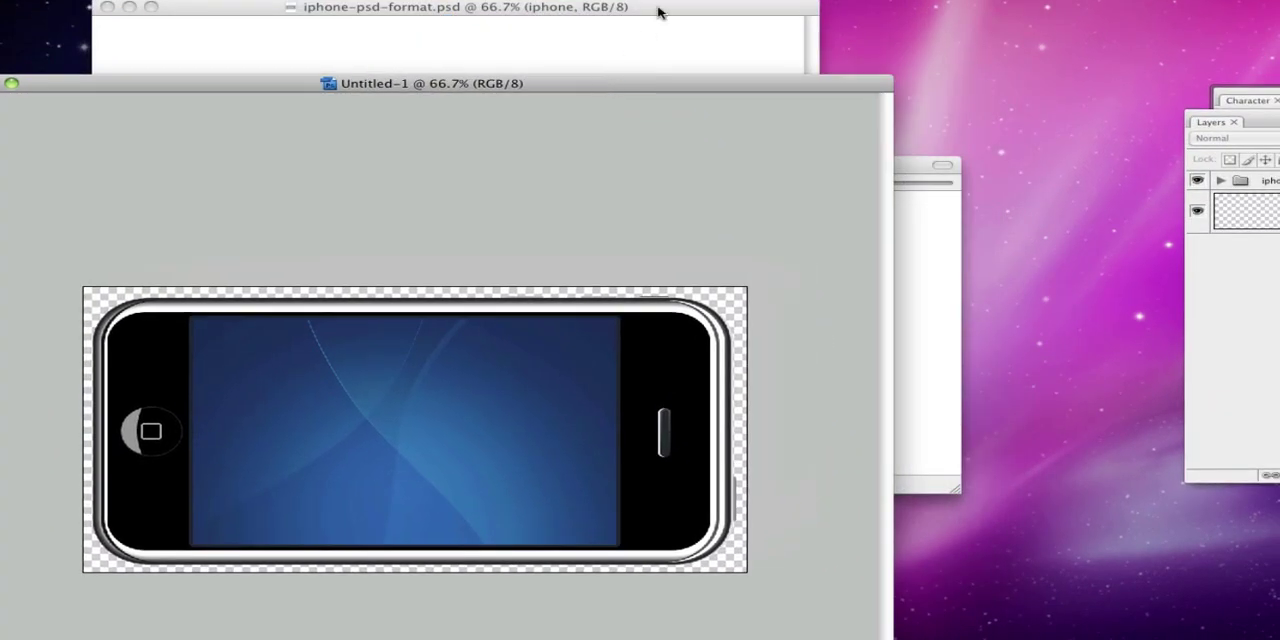
{"action": "left_click", "coordinate": [660, 12]}
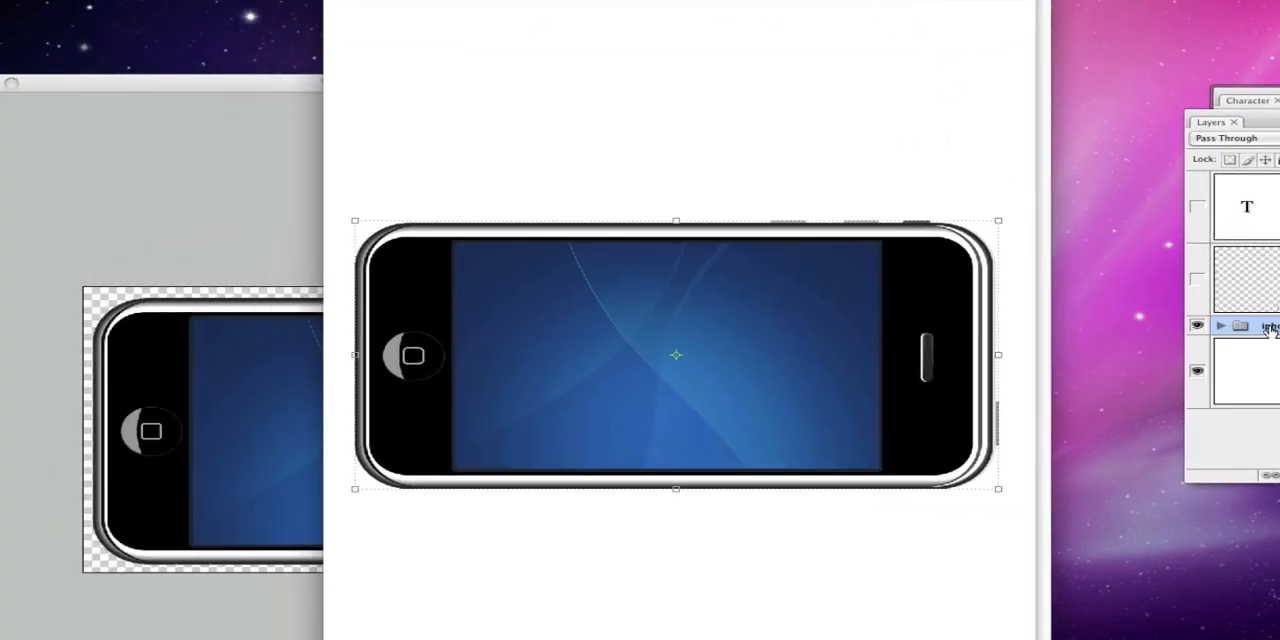
{"action": "left_click", "coordinate": [232, 222]}
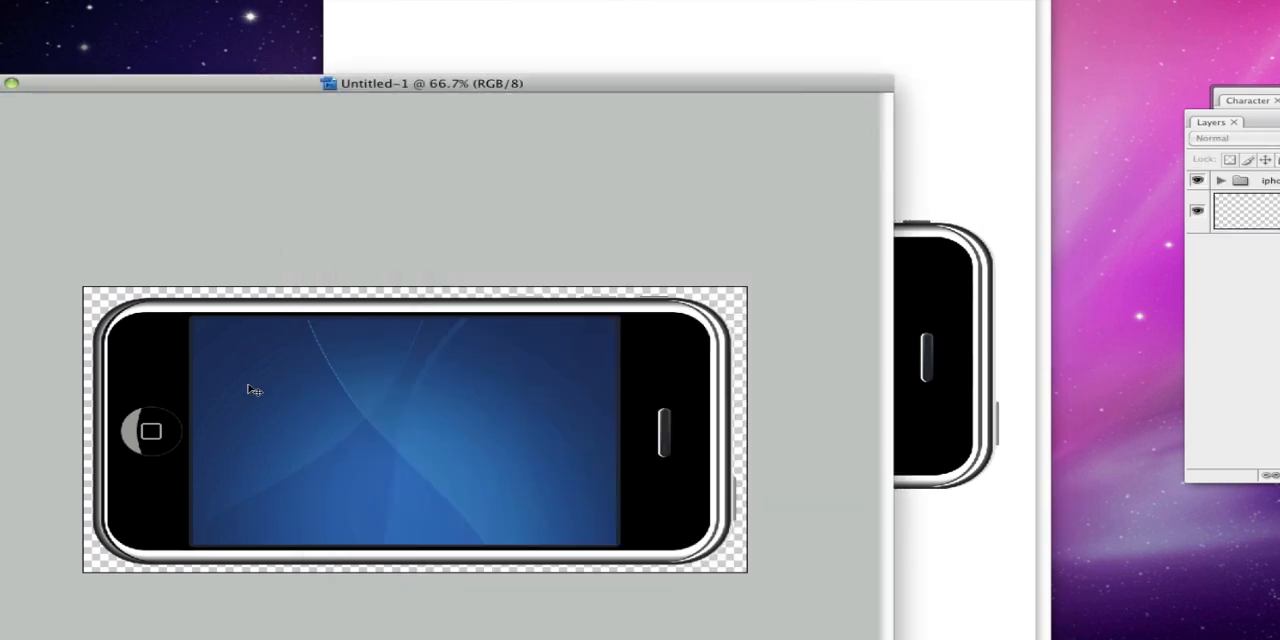
{"action": "left_click_drag", "start_coordinate": [508, 83], "coordinate": [620, 2]}
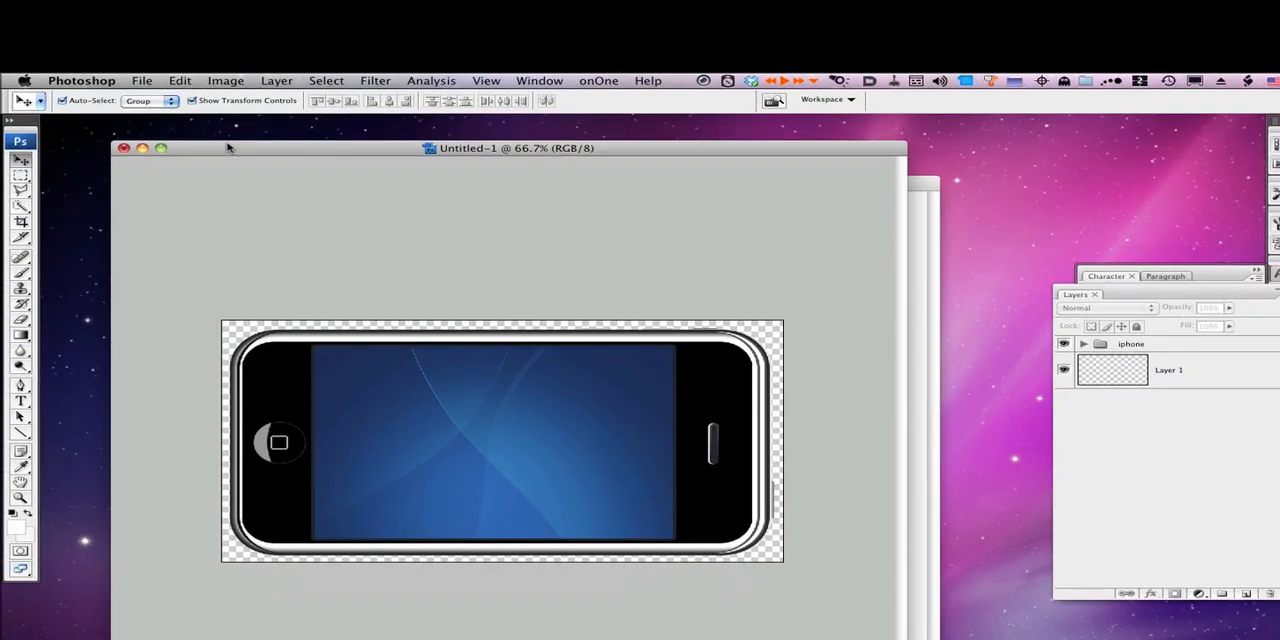
{"action": "left_click", "coordinate": [142, 81]}
{"action": "key", "text": "Escape"}
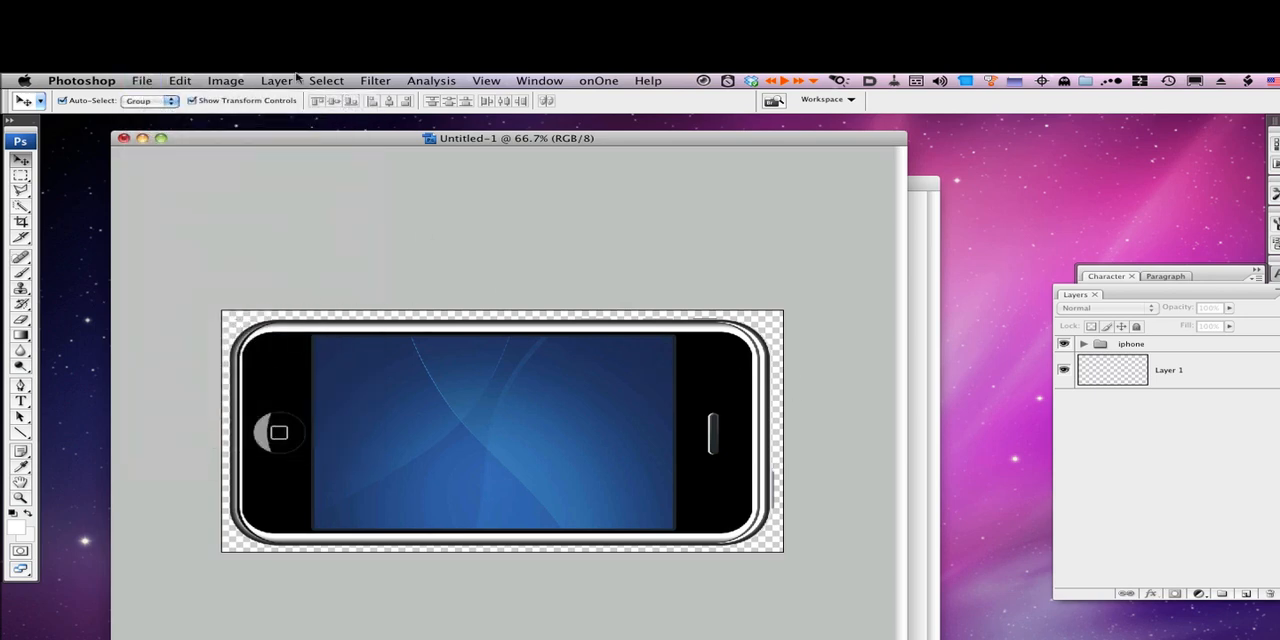
Save As a flattened copy without layers, keeping the Photoshop file format.
{"action": "left_click", "coordinate": [143, 80]}
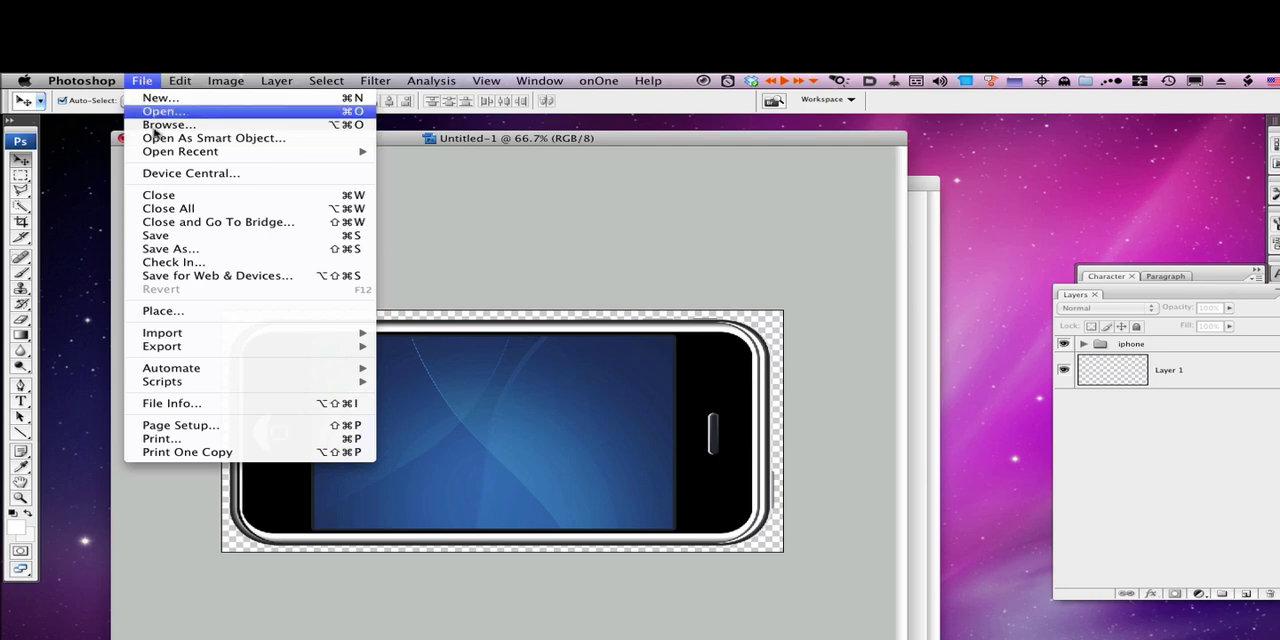
{"action": "left_click", "coordinate": [192, 253]}
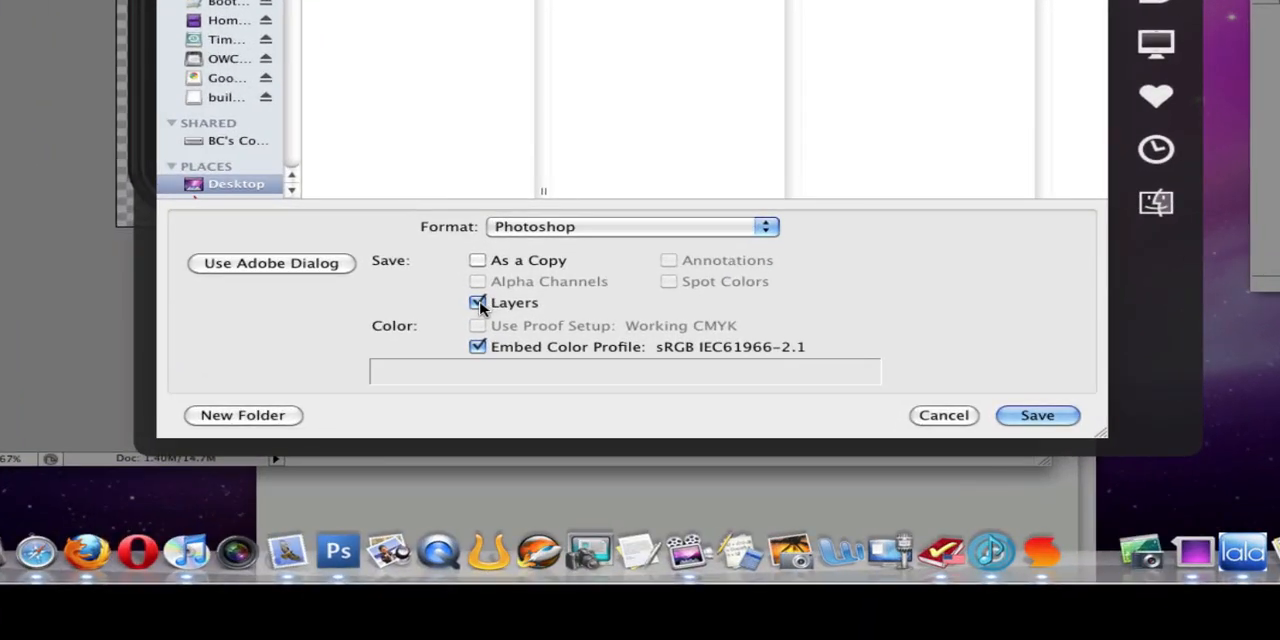
{"action": "left_click", "coordinate": [479, 303]}
{"action": "left_click", "coordinate": [570, 226]}
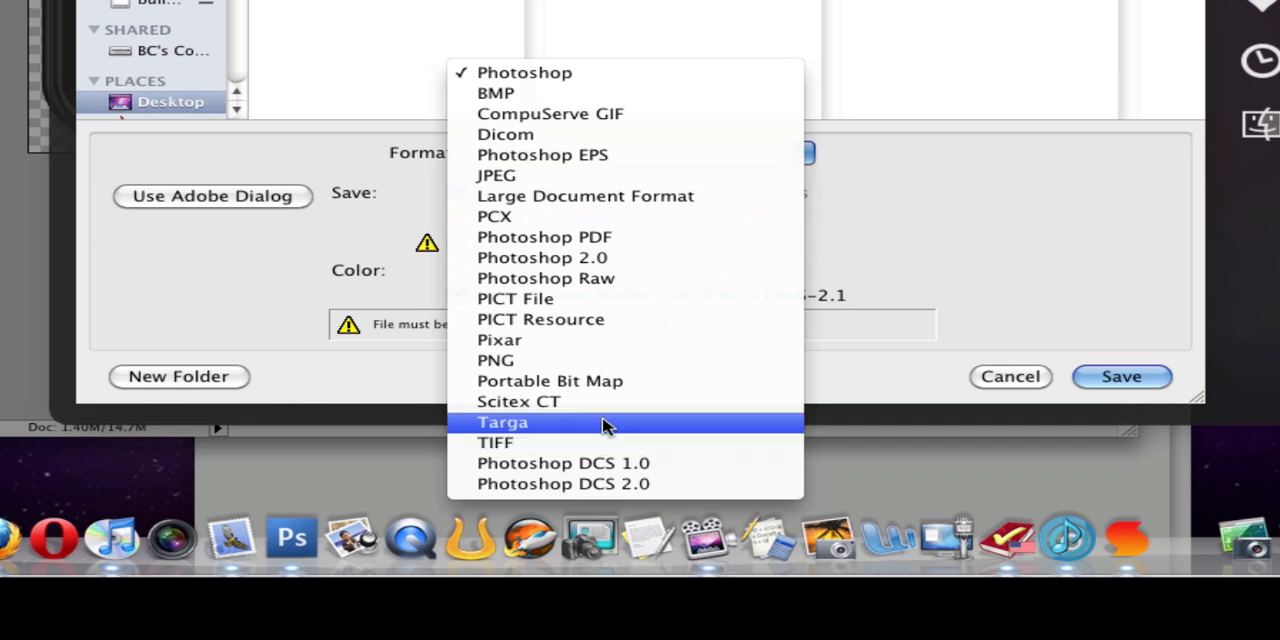
{"action": "left_click", "coordinate": [935, 190]}
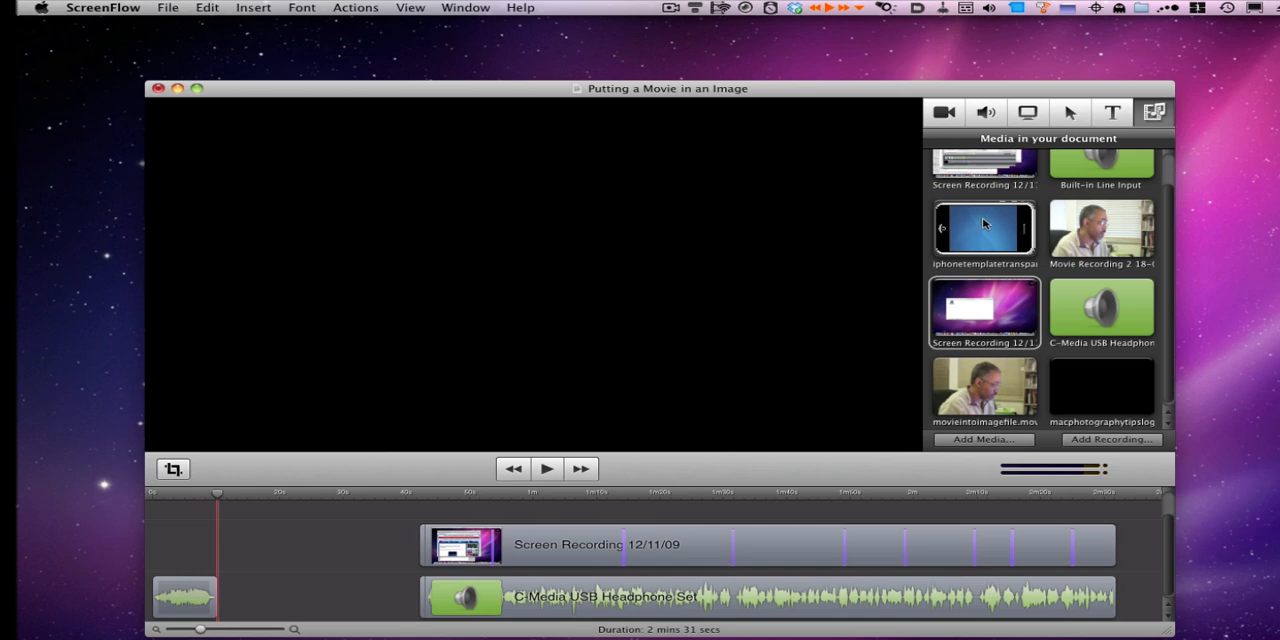
Place the iphonetemplatetransparent image on the lower timeline track near the start.
{"action": "left_click", "coordinate": [983, 224]}
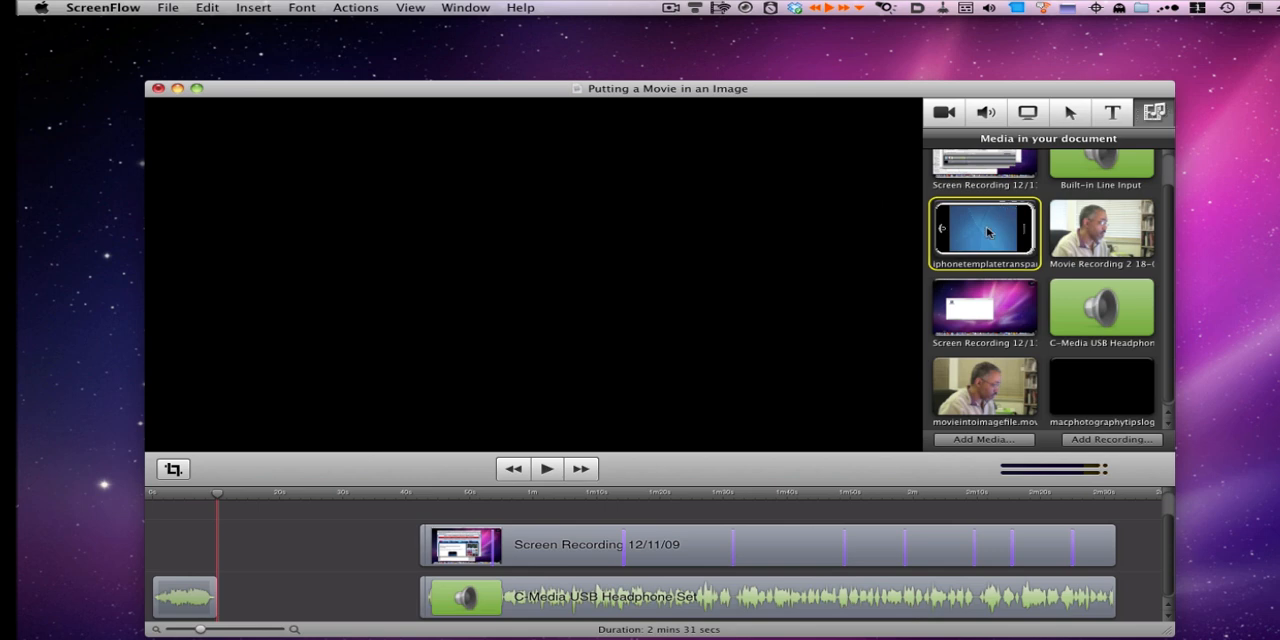
{"action": "left_click_drag", "start_coordinate": [987, 232], "coordinate": [268, 600]}
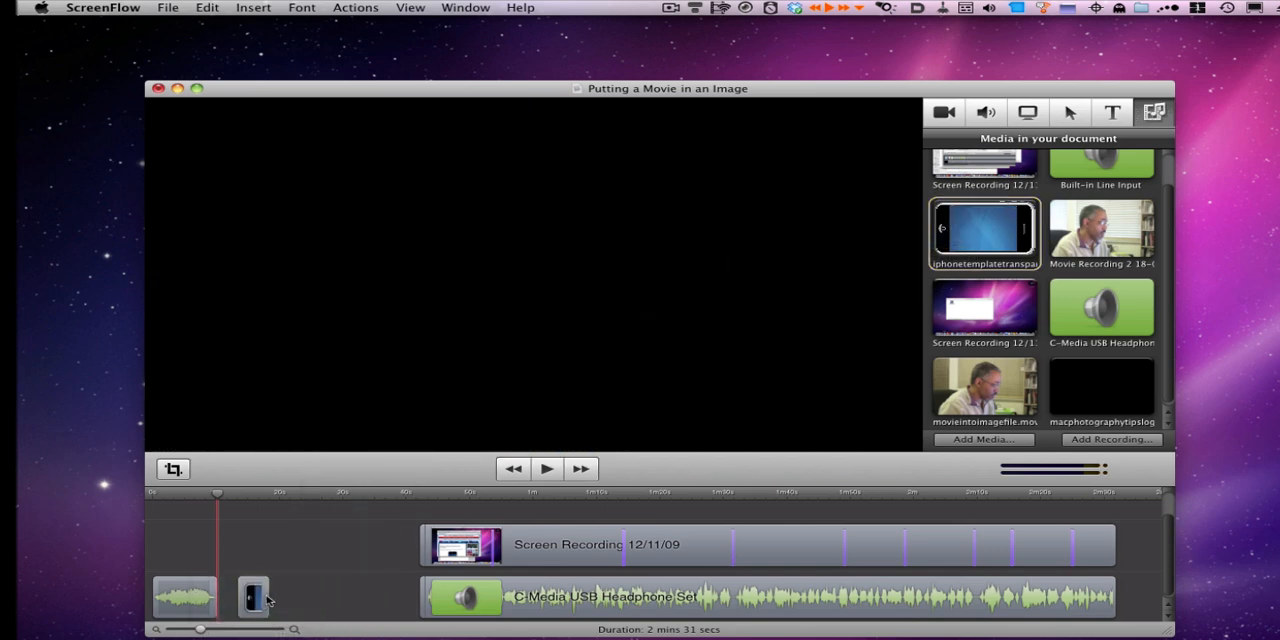
{"action": "left_click", "coordinate": [258, 597]}
{"action": "mouse_move", "coordinate": [254, 597]}
{"action": "left_mouse_down"}
{"action": "mouse_move", "coordinate": [240, 597]}
{"action": "mouse_move", "coordinate": [407, 602]}
{"action": "left_mouse_up"}
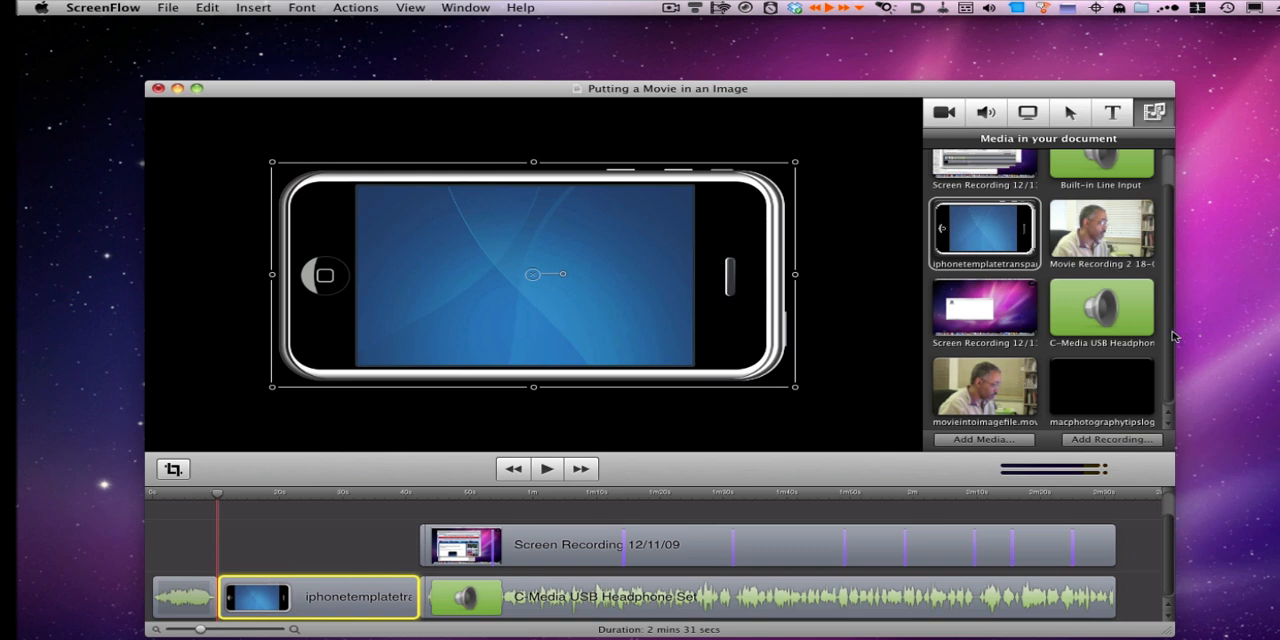
Place movieintoimagefile on the track above at the start and shrink it on the canvas.
{"action": "left_click", "coordinate": [1012, 371]}
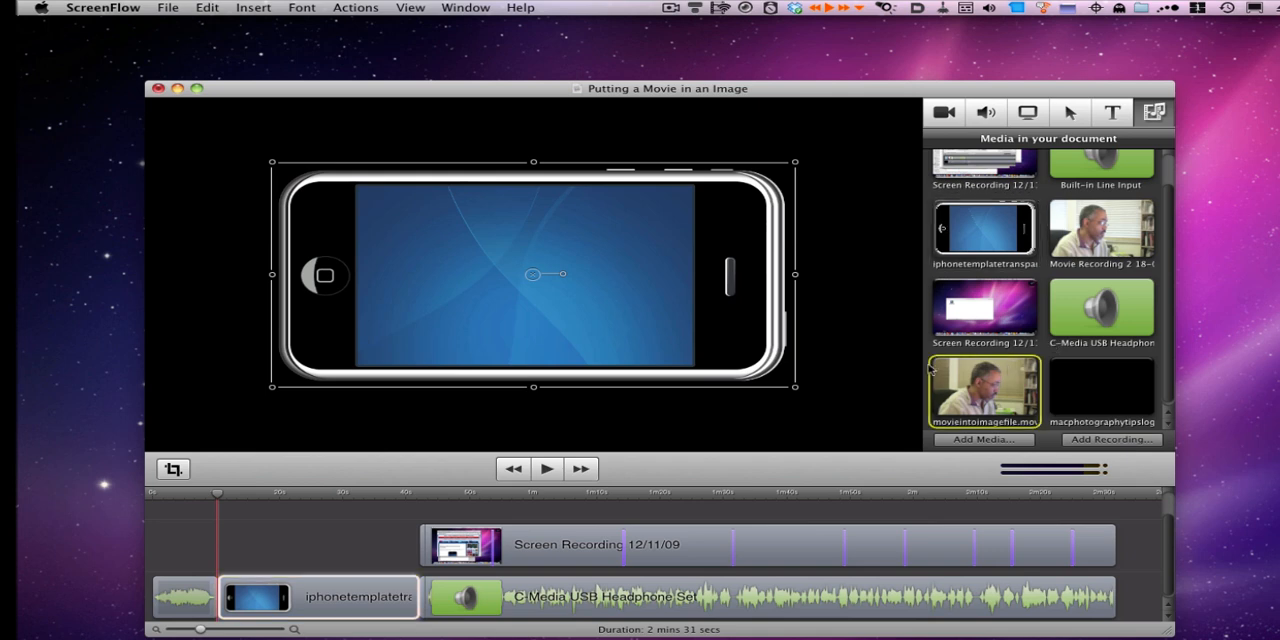
{"action": "left_click_drag", "start_coordinate": [1012, 371], "coordinate": [270, 544]}
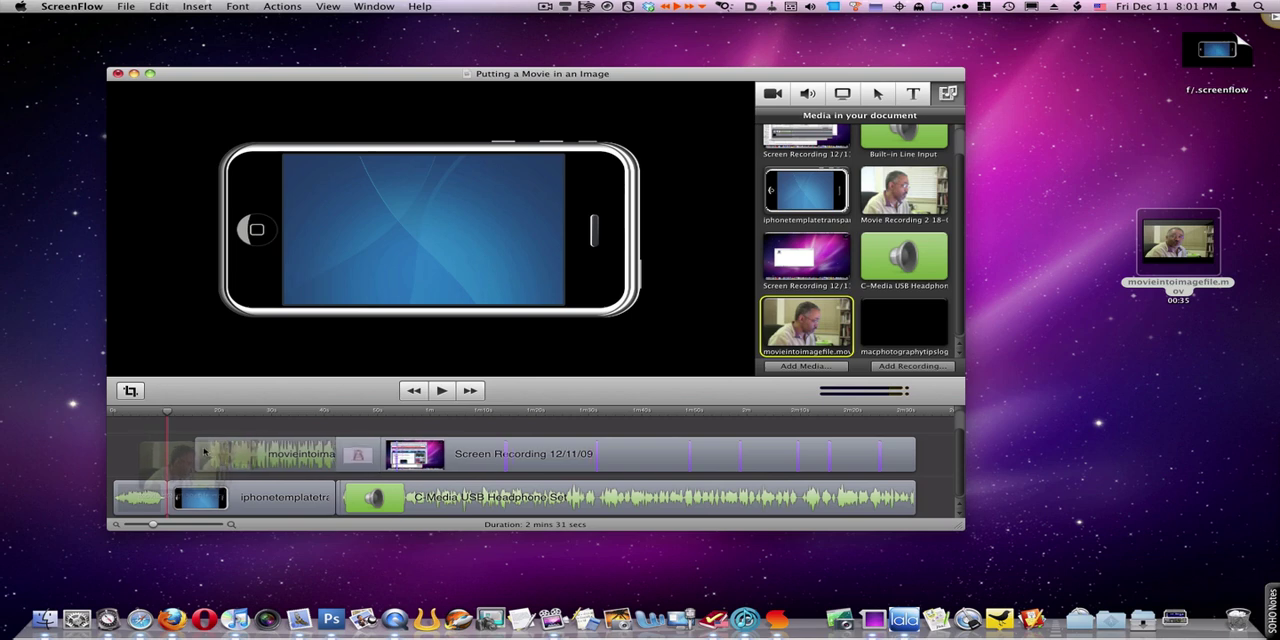
{"action": "left_click_drag", "start_coordinate": [204, 453], "coordinate": [160, 441]}
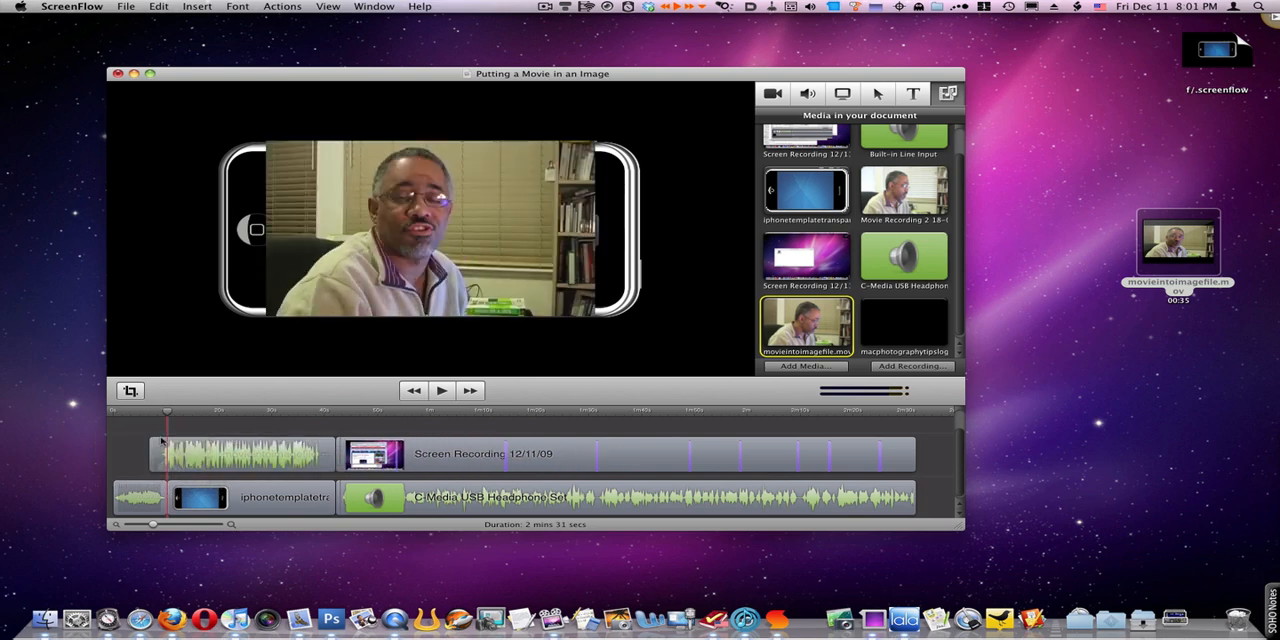
{"action": "left_click", "coordinate": [292, 444]}
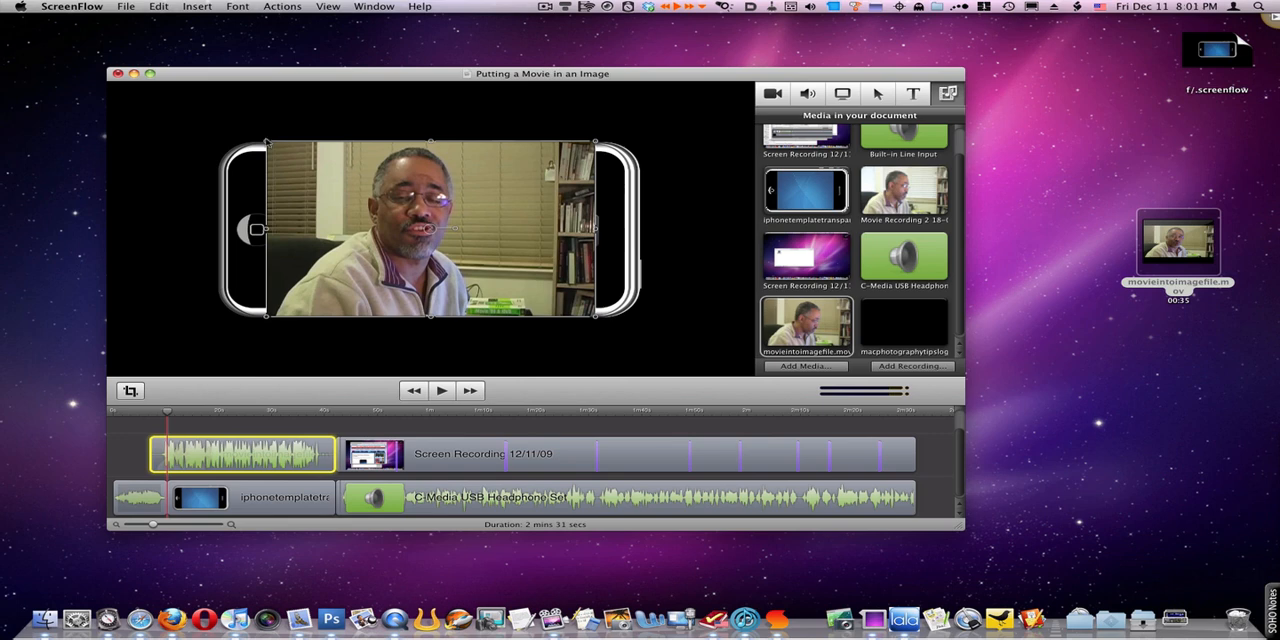
{"action": "left_click_drag", "start_coordinate": [268, 144], "coordinate": [322, 170]}
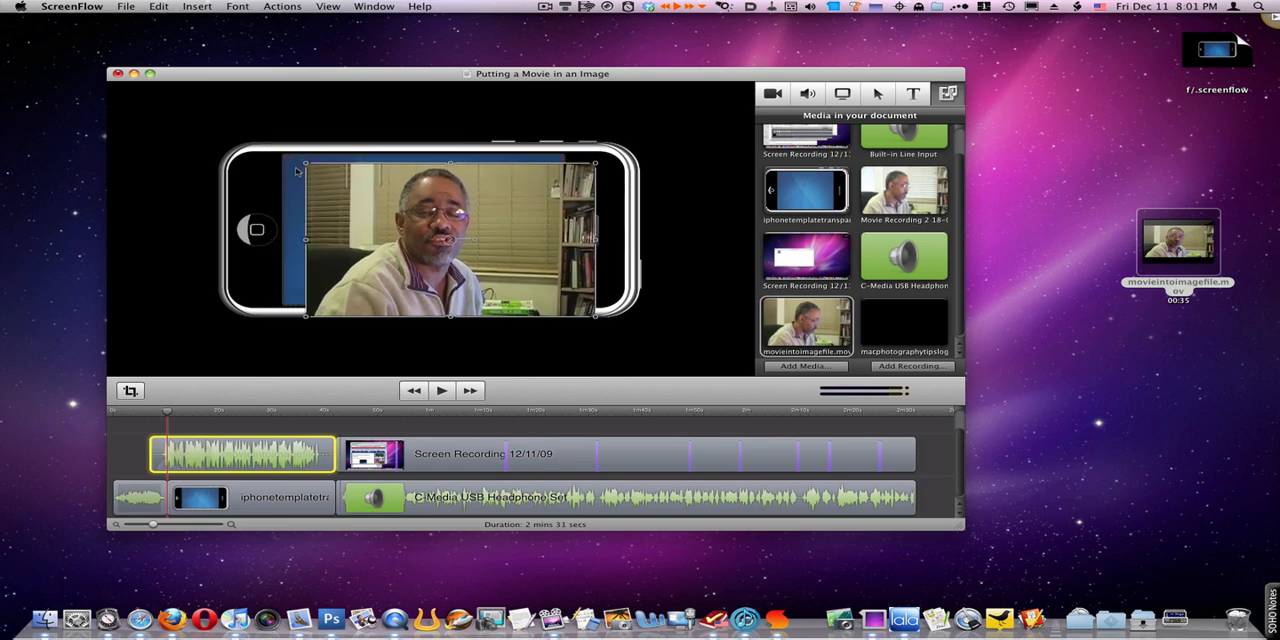
Preview playback while stretching and nudging the movie to fill the iPhone screen.
{"action": "key", "text": "super+z"}
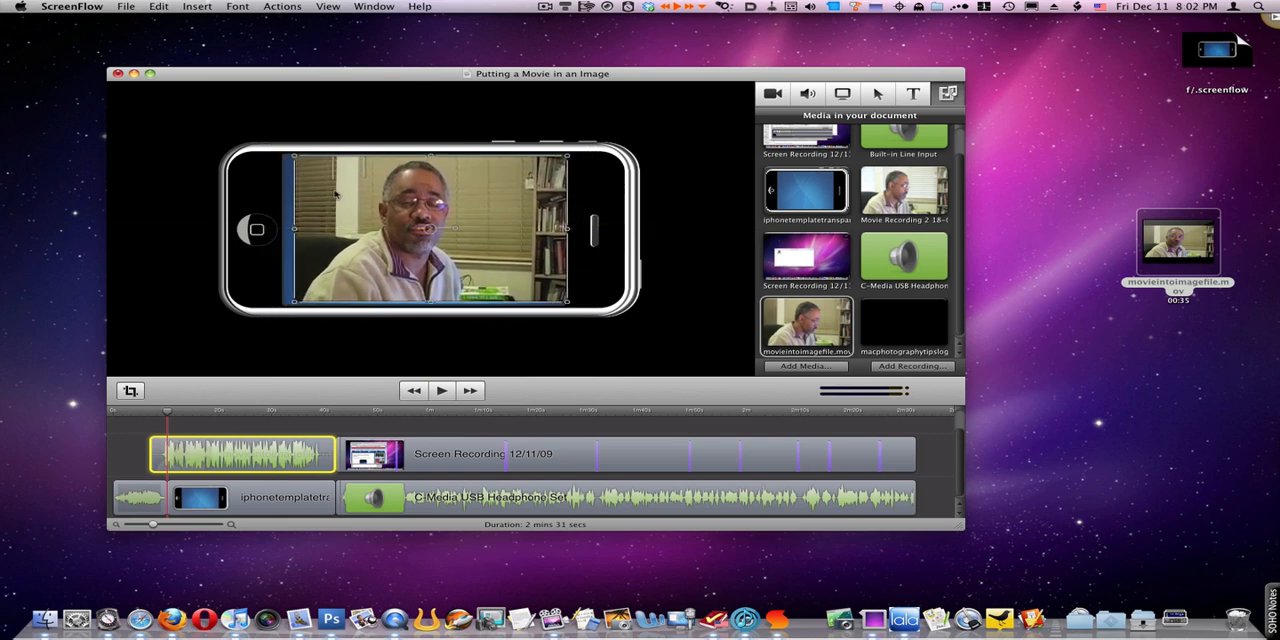
{"action": "key", "text": "super+z"}
{"action": "left_click", "coordinate": [170, 413]}
{"action": "key", "text": "space"}
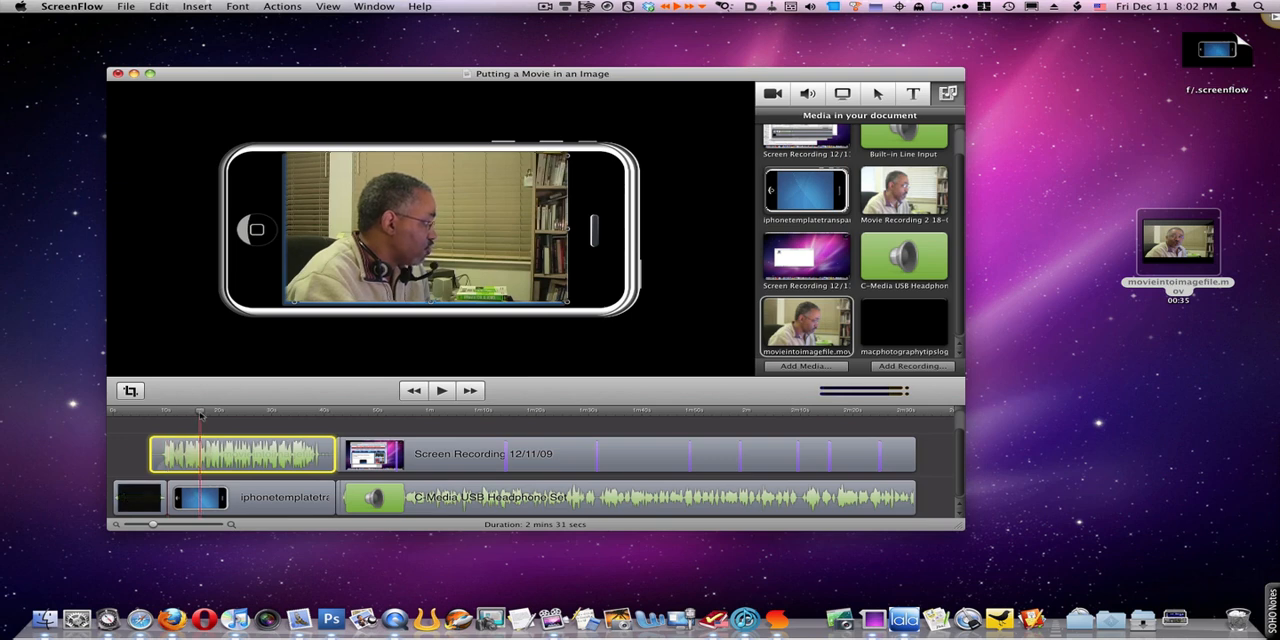
{"action": "left_click_drag", "start_coordinate": [552, 300], "coordinate": [563, 308]}
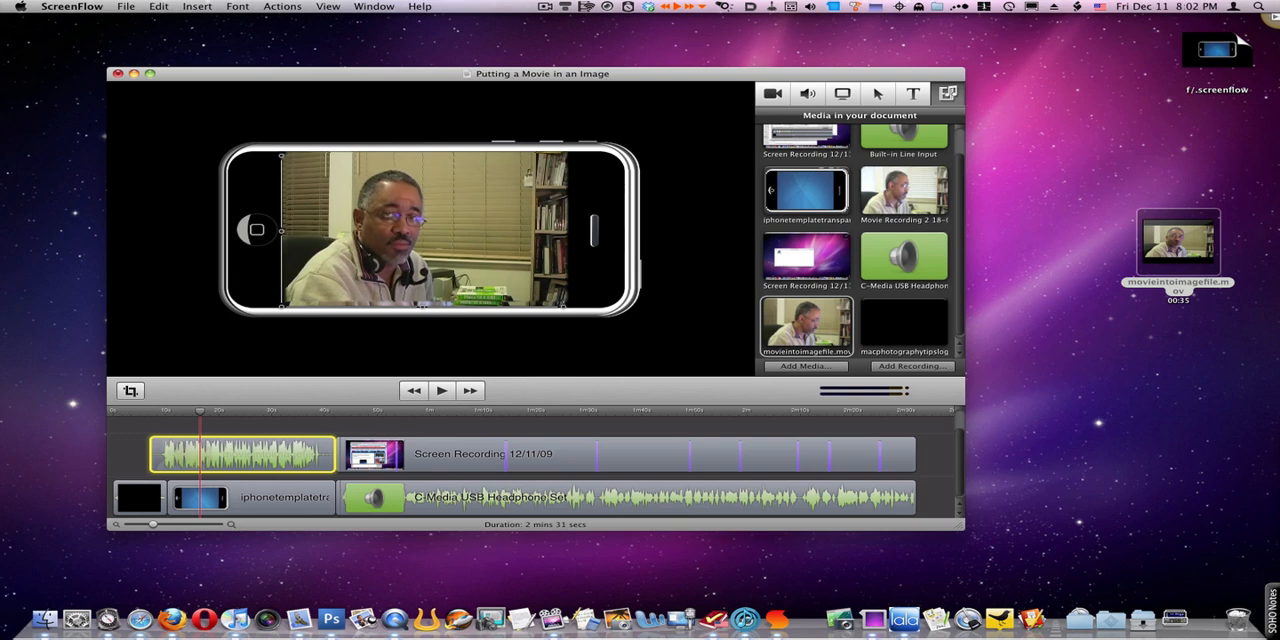
{"action": "left_click_drag", "start_coordinate": [430, 230], "coordinate": [426, 230]}
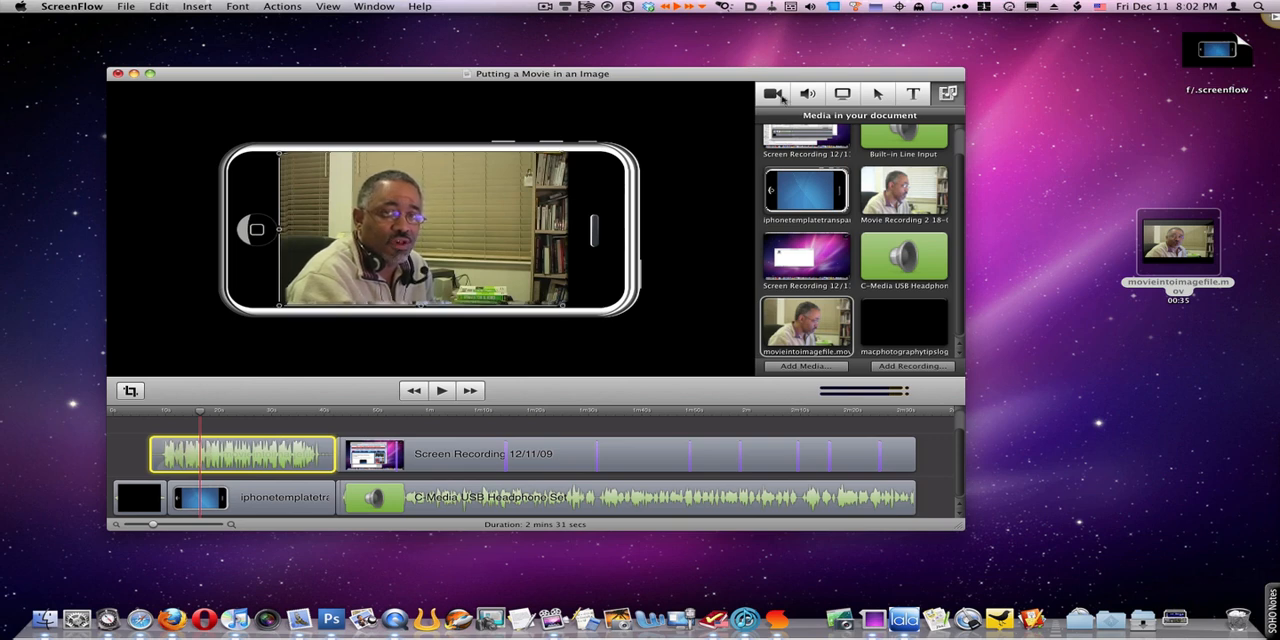
Show the Video Properties (movie scaled to 87%) and deselect the clip.
{"action": "left_click", "coordinate": [773, 93]}
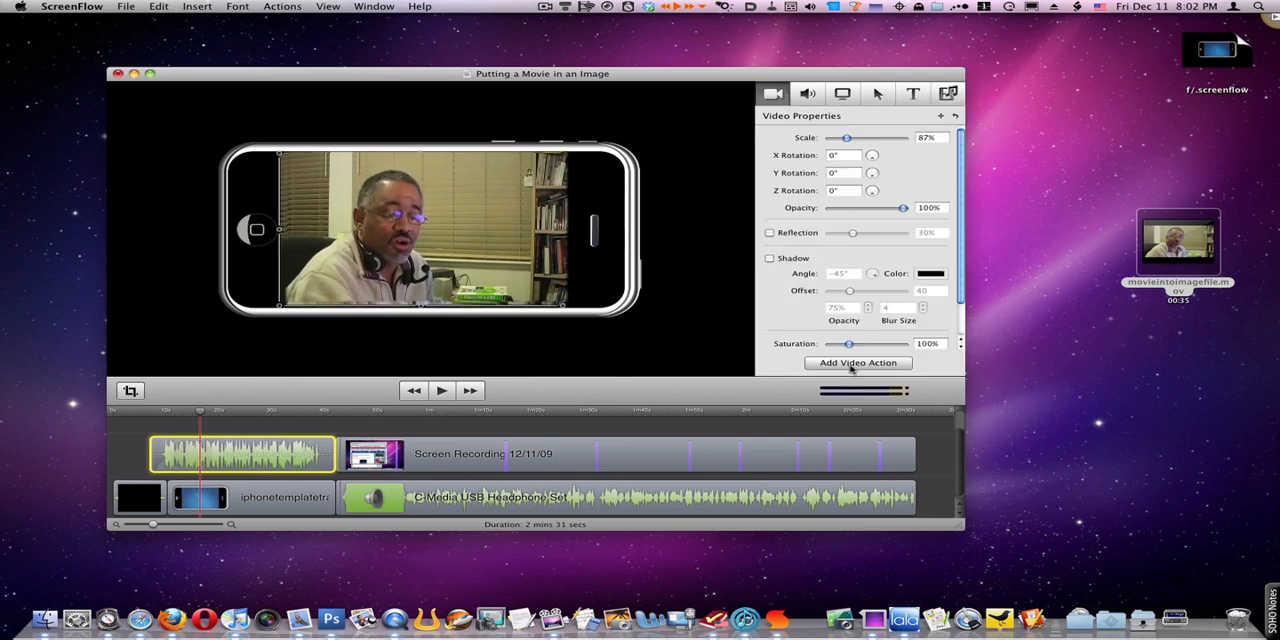
{"action": "left_click", "coordinate": [662, 191]}
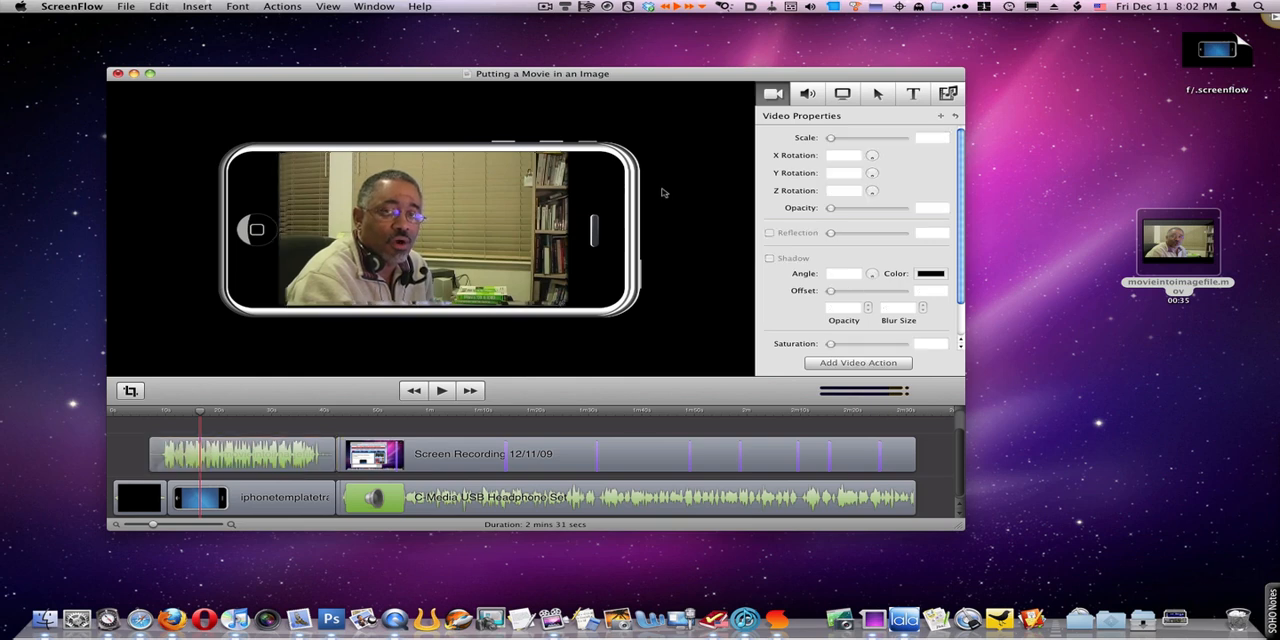